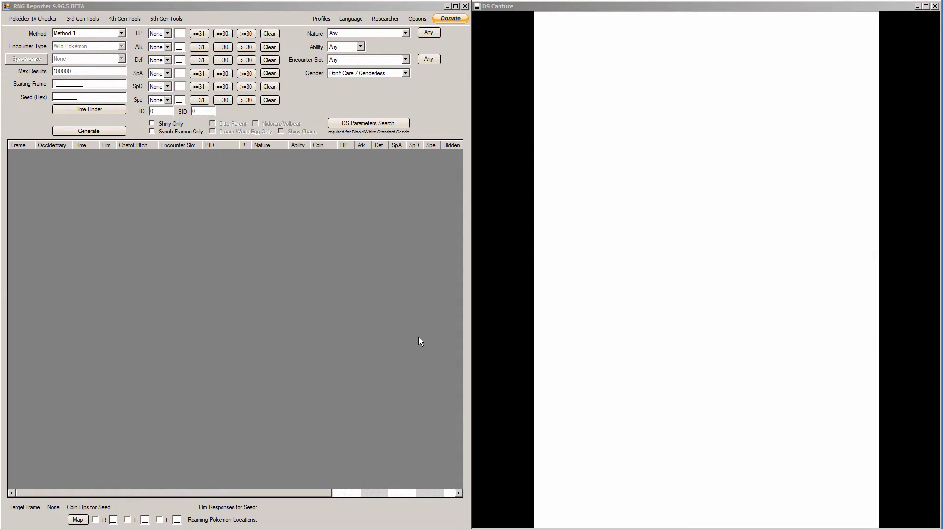
Open the 5th Generation Time Finder, moving it up-left and narrowing it.
click(427, 337)
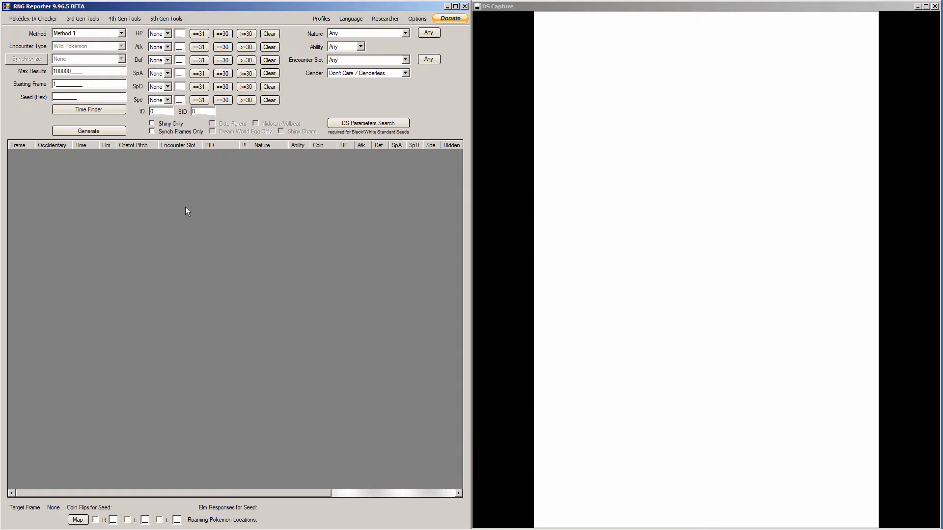
click(98, 109)
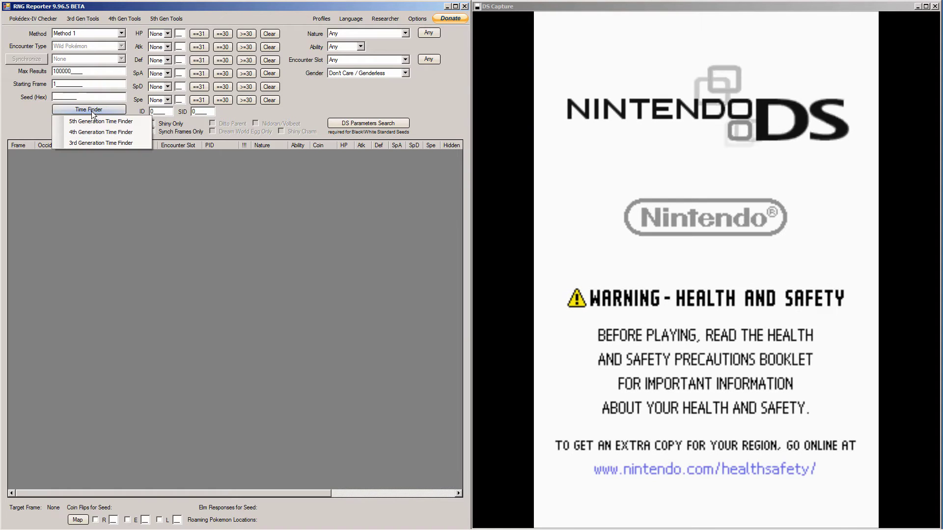
click(90, 121)
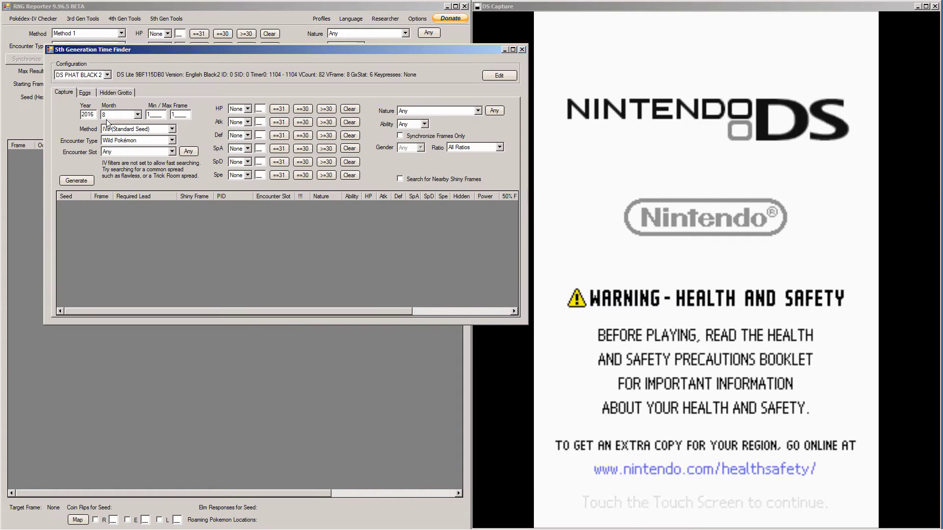
drag(203, 51, 179, 42)
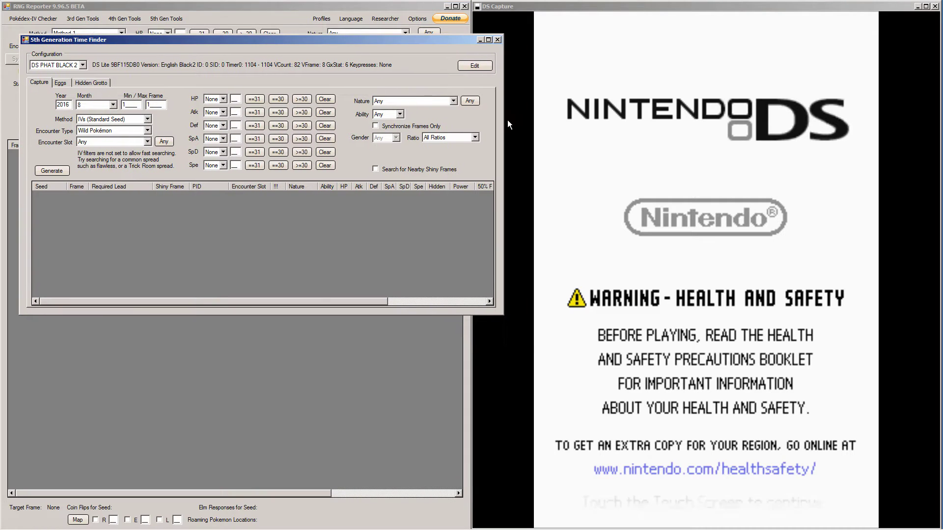
drag(502, 122, 464, 123)
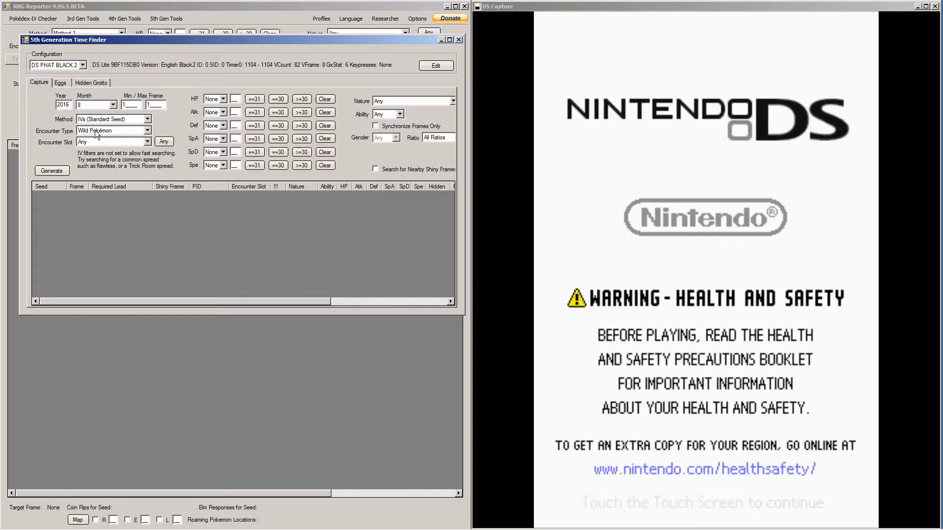
Tick four more months in the Month checklist, then reposition and enlarge the Time Finder window.
click(97, 106)
click(98, 140)
click(98, 151)
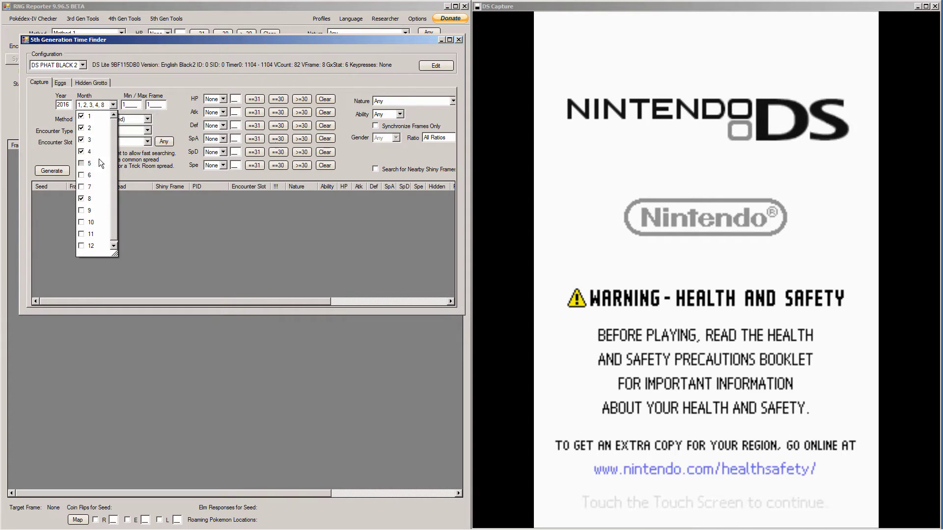
click(97, 163)
click(96, 174)
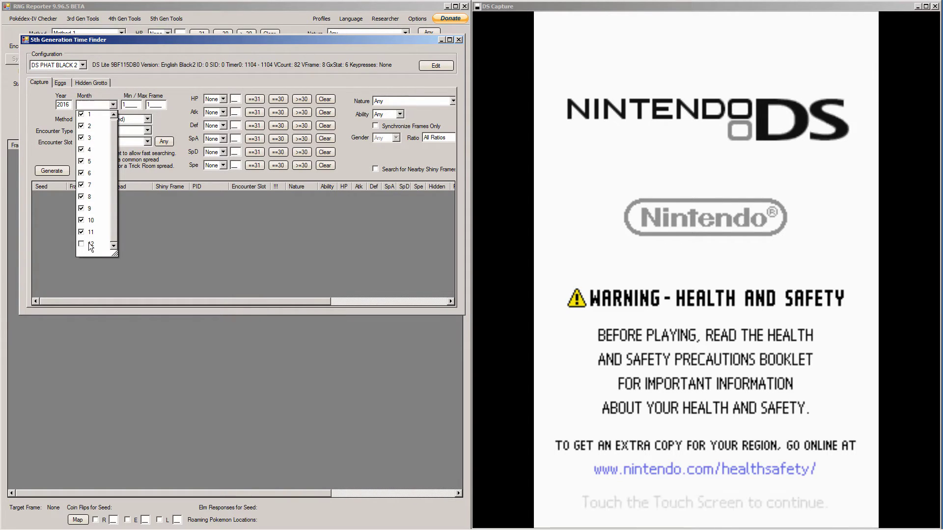
drag(257, 39, 229, 29)
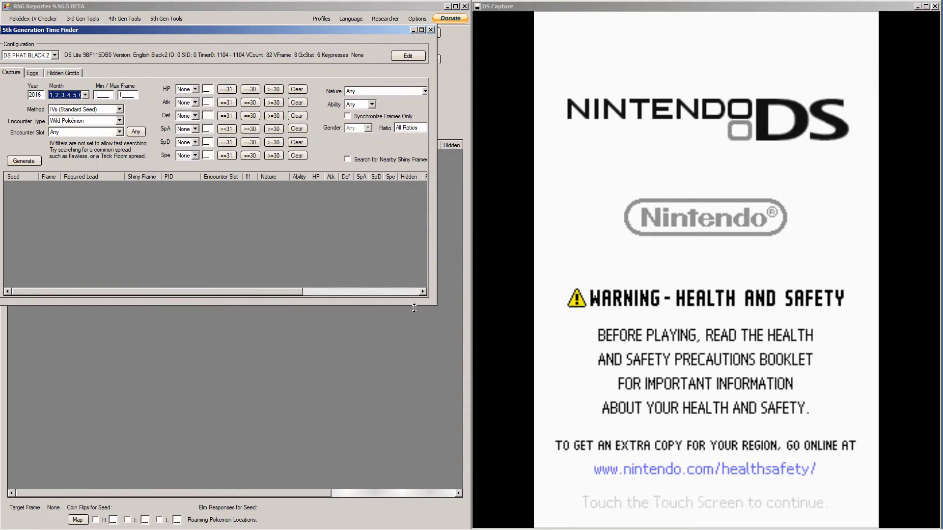
drag(434, 305, 472, 330)
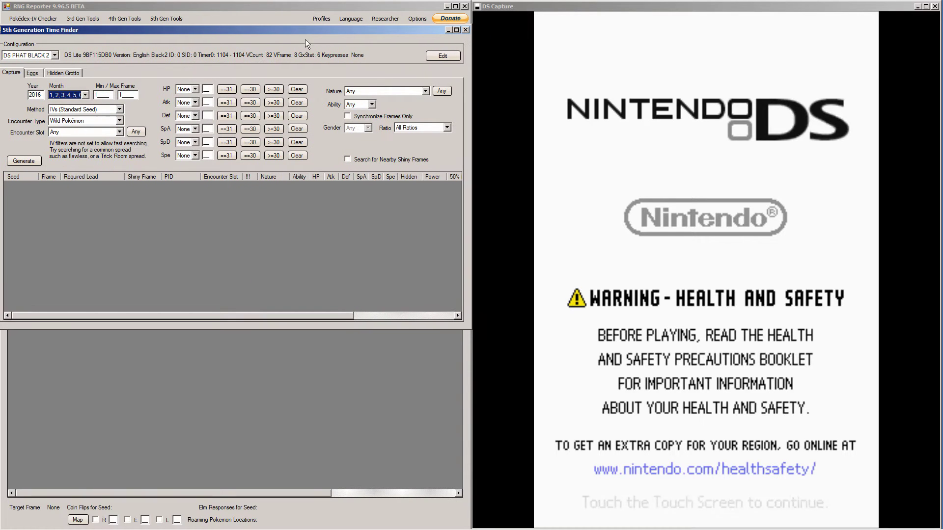
drag(305, 33, 316, 31)
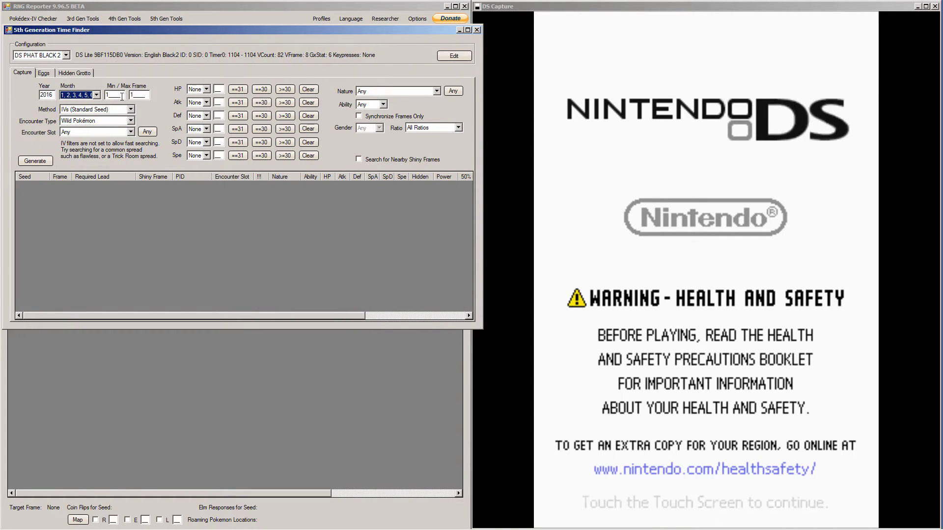
Choose Gift Pokémon as the encounter type after briefly trying Larvesta Egg.
click(105, 119)
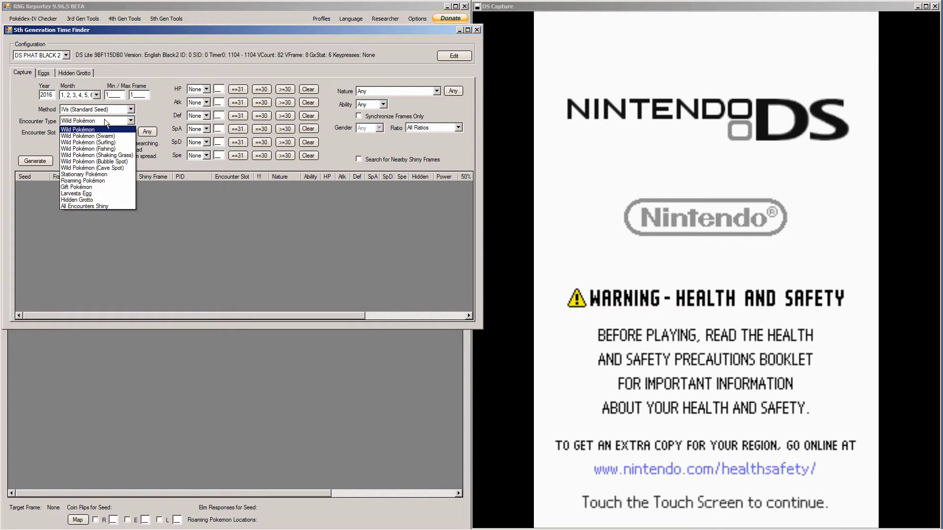
click(104, 187)
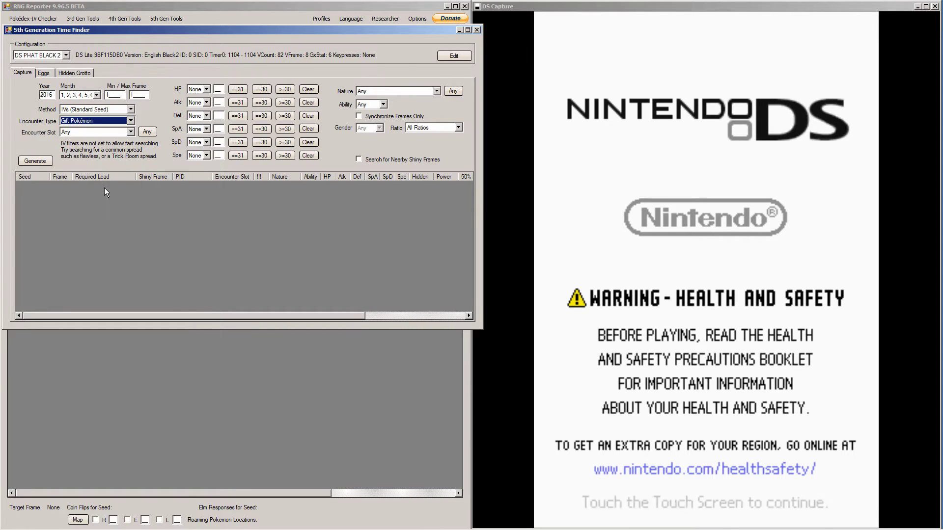
click(98, 123)
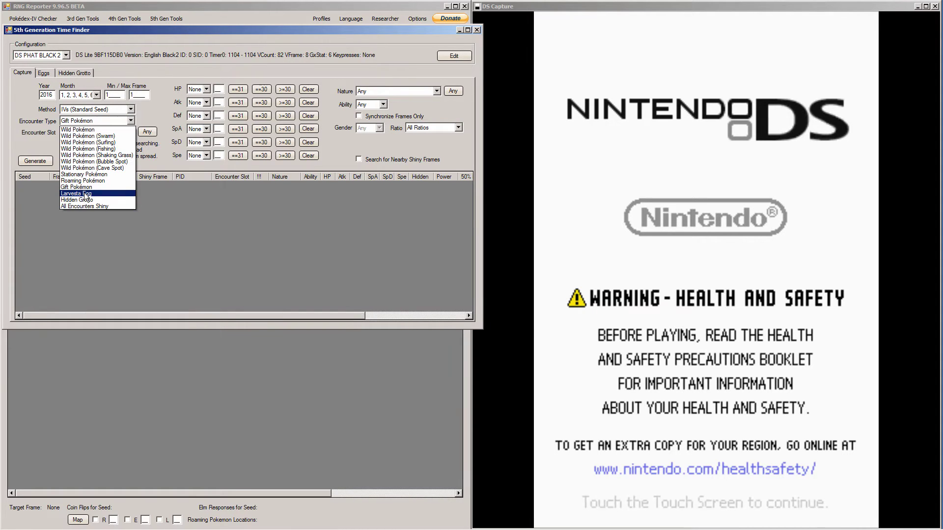
click(84, 194)
click(96, 123)
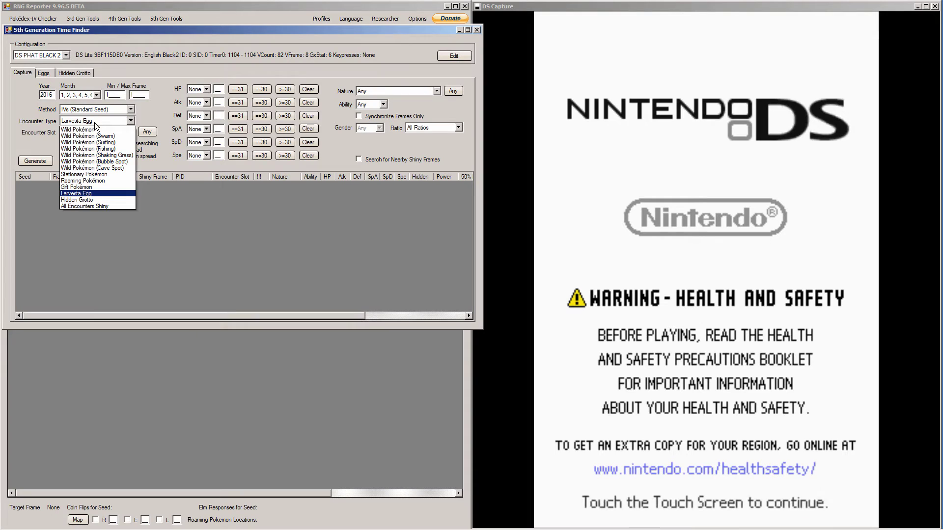
click(99, 189)
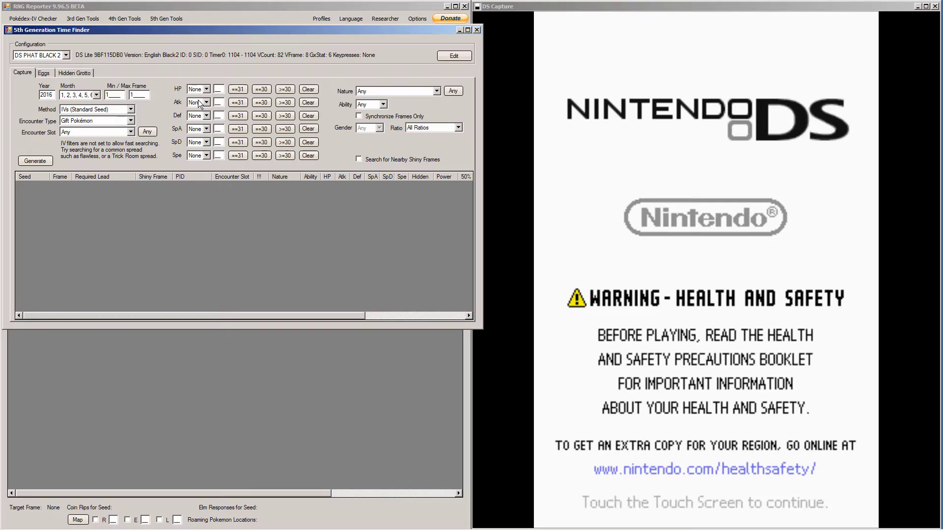
Set HP, Atk, Def, SpA, SpD and Spe each to ==31.
click(233, 90)
click(235, 102)
click(236, 116)
click(238, 128)
click(240, 142)
click(237, 156)
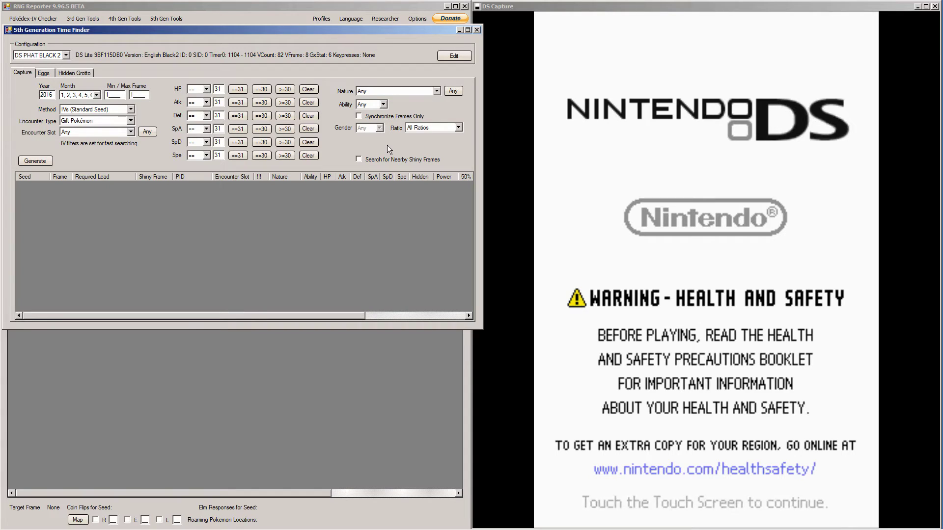
Toggle Search for Nearby Shiny Frames on and off, leaving it off.
click(396, 161)
click(396, 161)
click(396, 161)
click(396, 161)
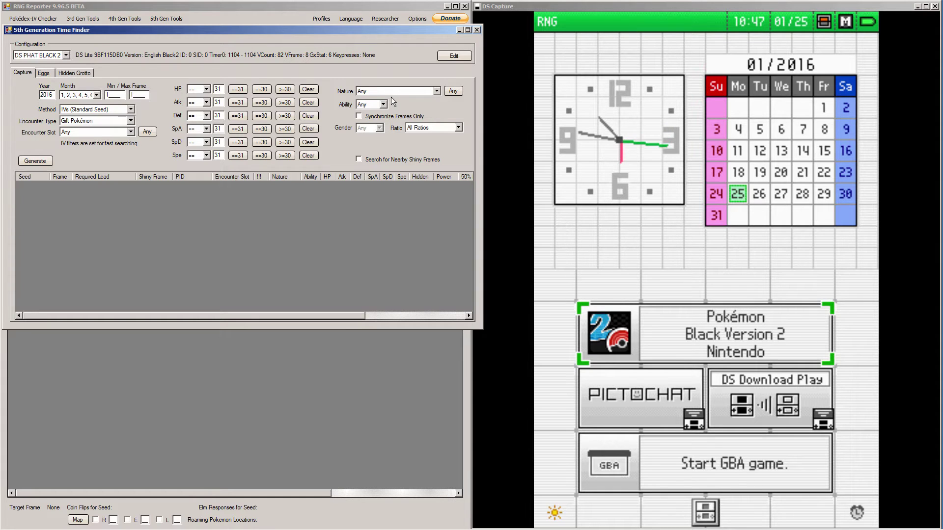
Add keypresses 1, 2 and 3 to the profile, then generate to find one perfect-IV seed.
click(447, 57)
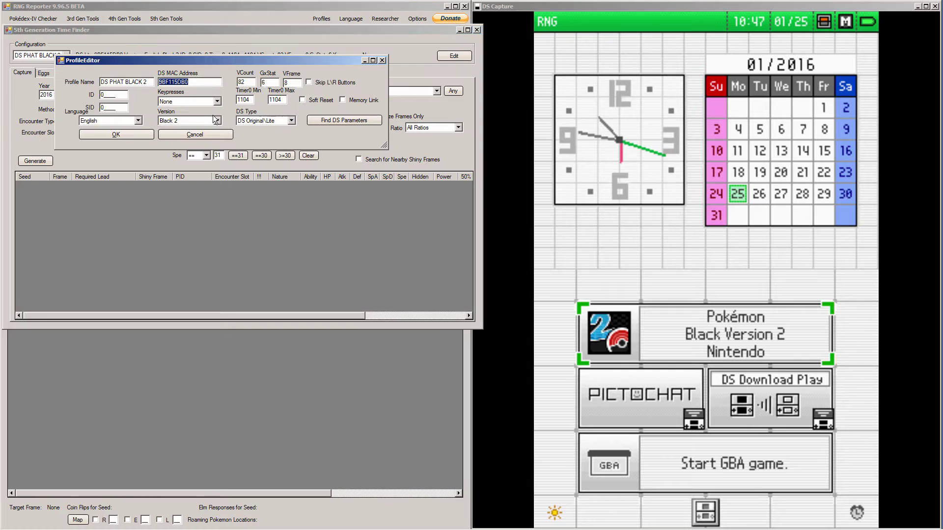
click(193, 102)
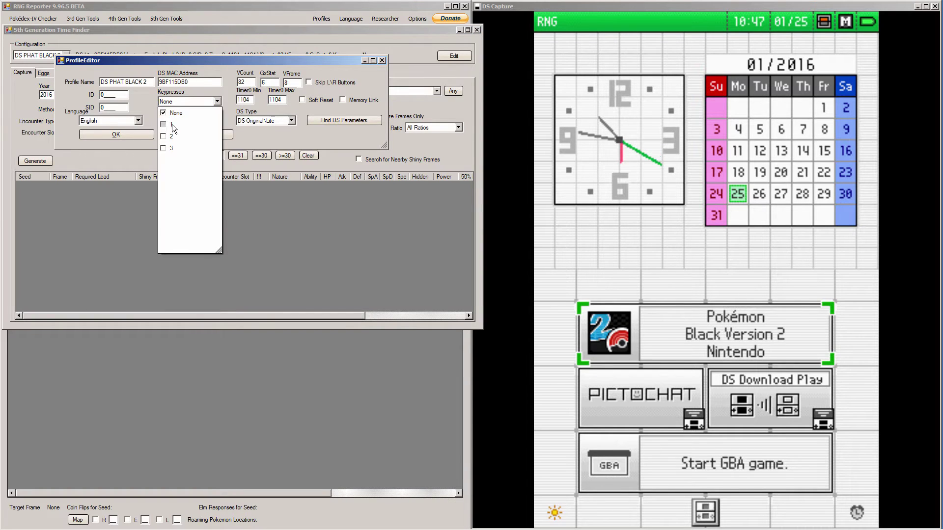
click(169, 148)
click(276, 152)
click(113, 136)
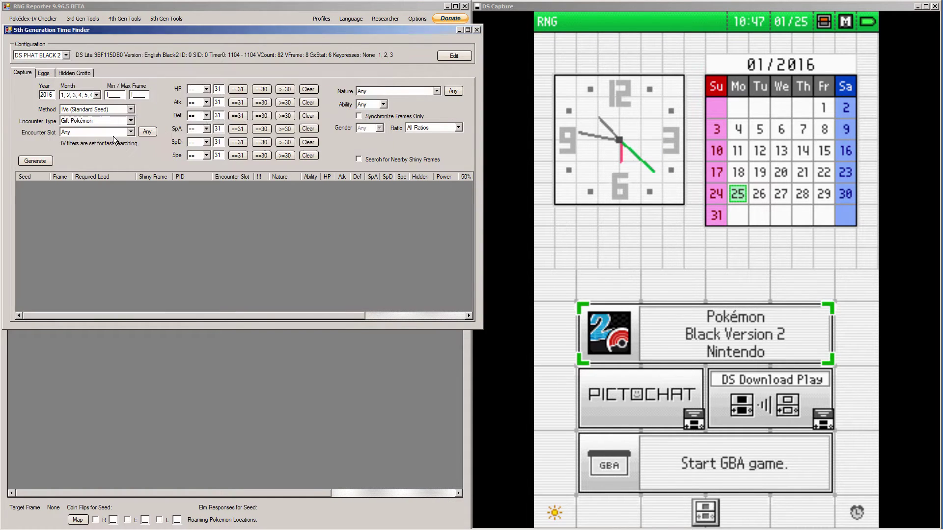
click(27, 161)
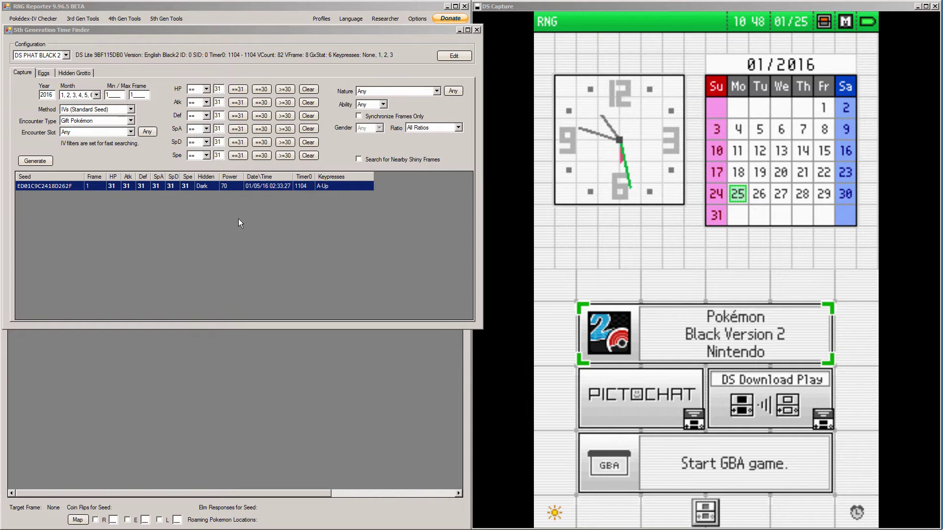
Copy the found seed to the clipboard and set the main search method to Gen 5 PIDRNG.
right_click(234, 187)
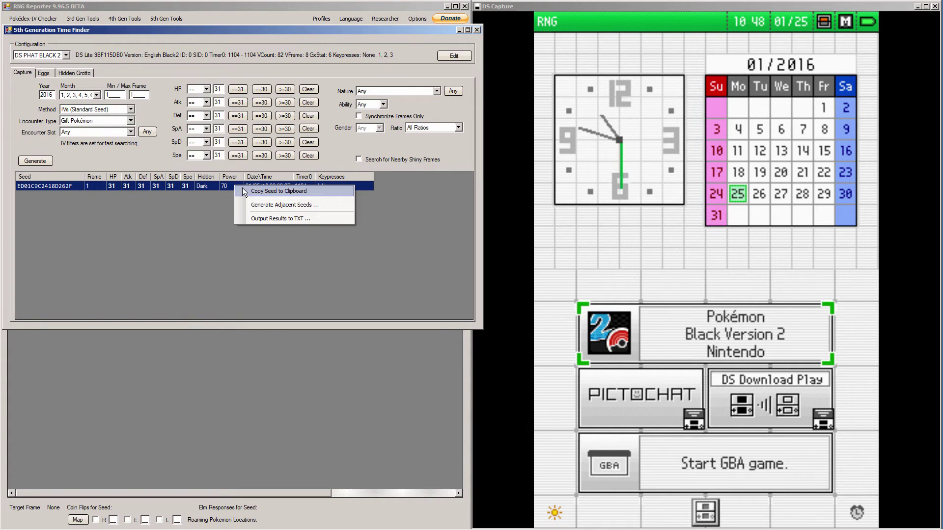
click(243, 191)
click(252, 339)
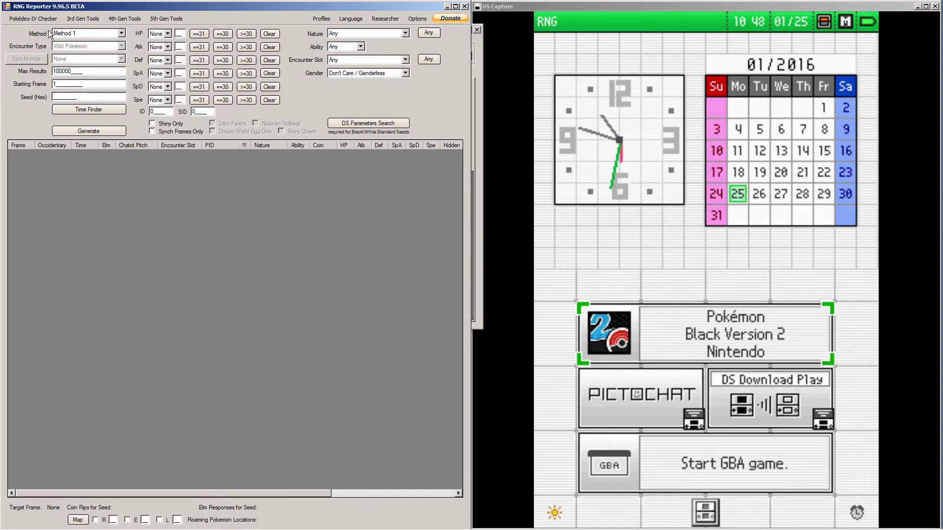
click(69, 33)
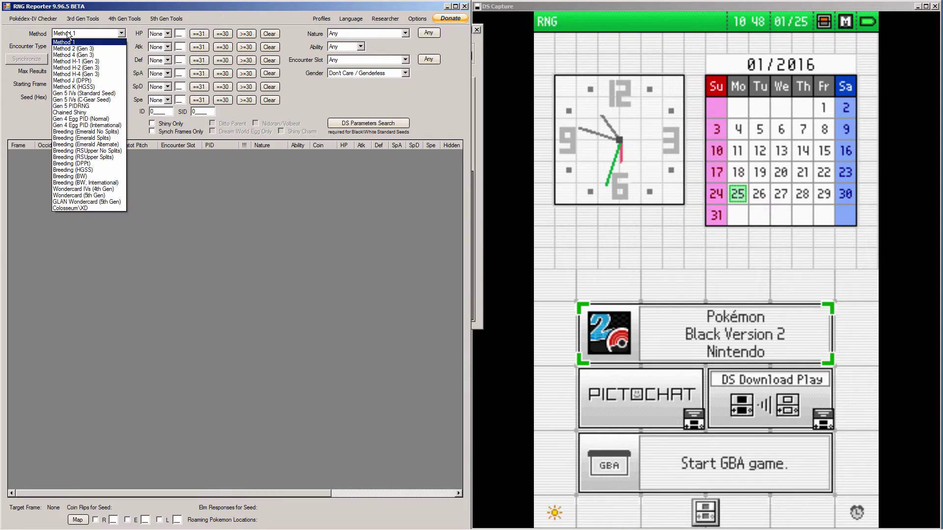
click(91, 107)
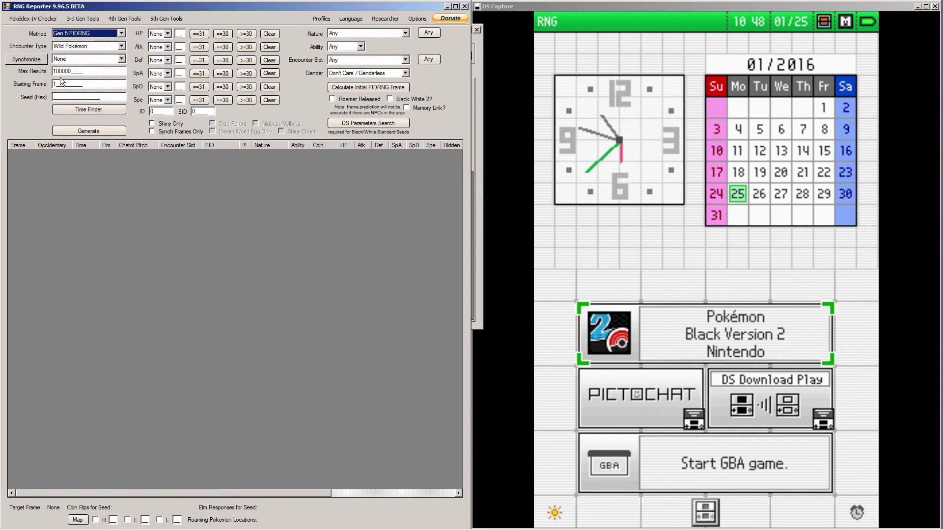
Paste seed ED01C9C2418D262F into Seed (Hex) and set encounter type to Gift Pokémon.
right_click(60, 97)
click(73, 138)
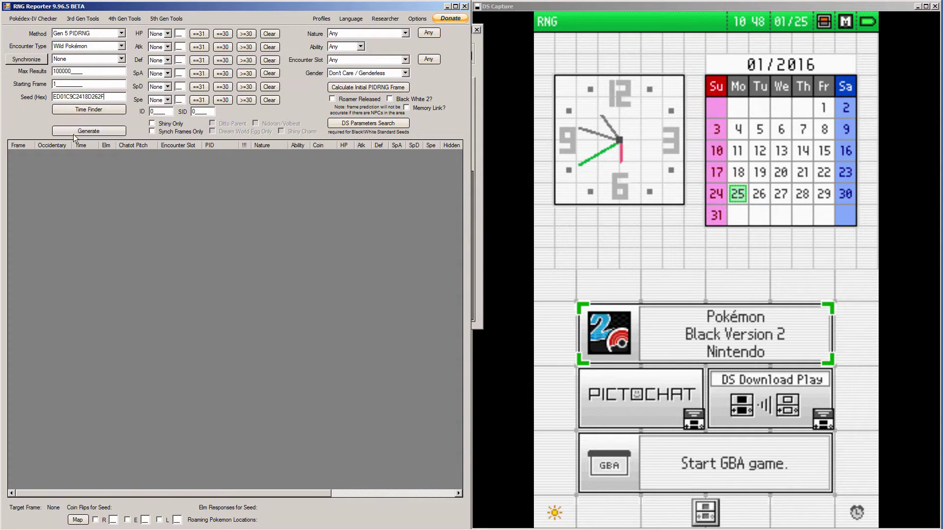
click(92, 46)
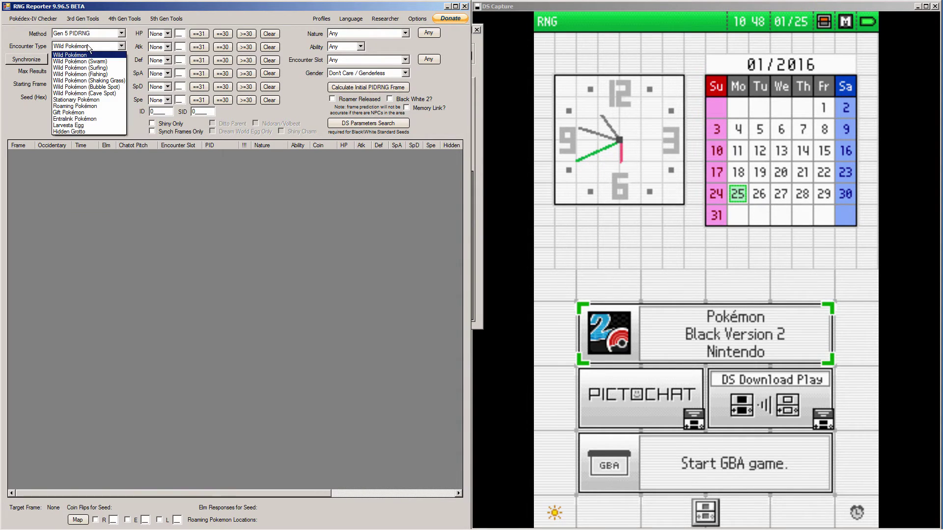
click(89, 113)
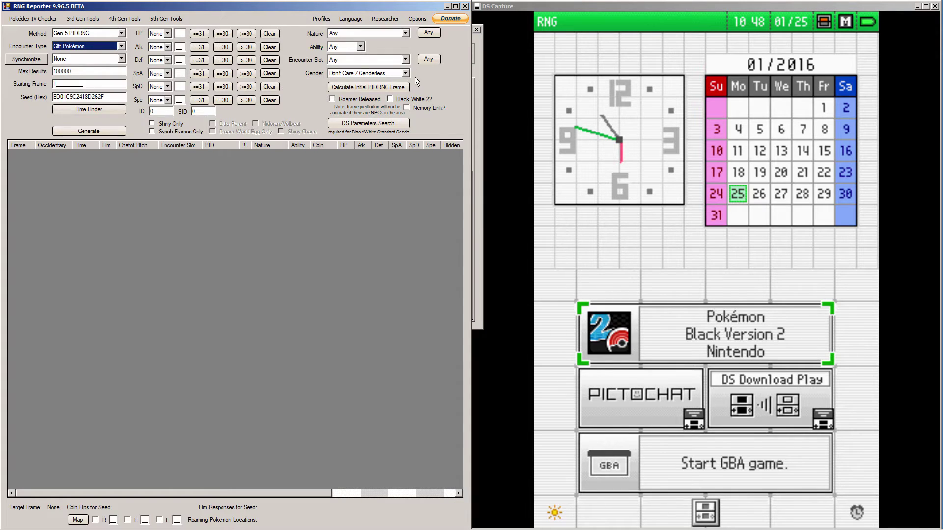
Tick Black White 2 and Memory Link, then check the ID and SID fields.
click(400, 103)
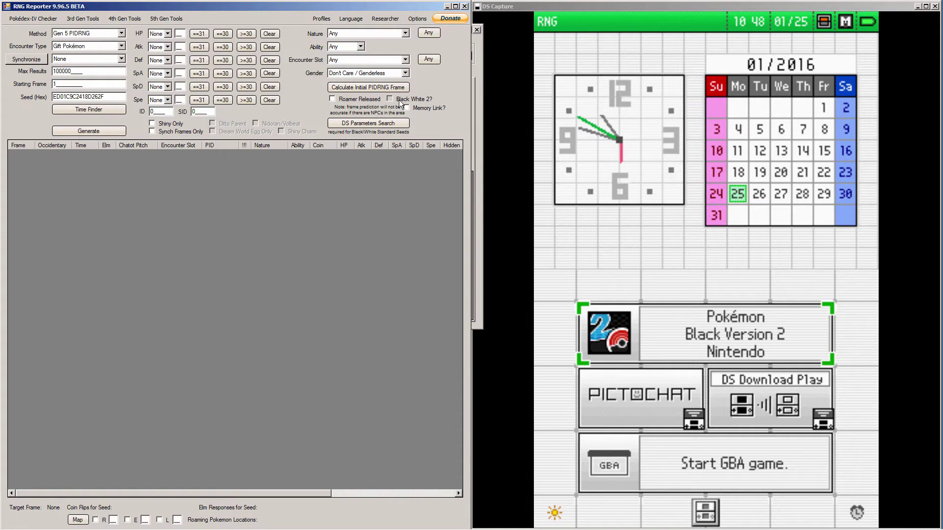
click(401, 102)
click(410, 107)
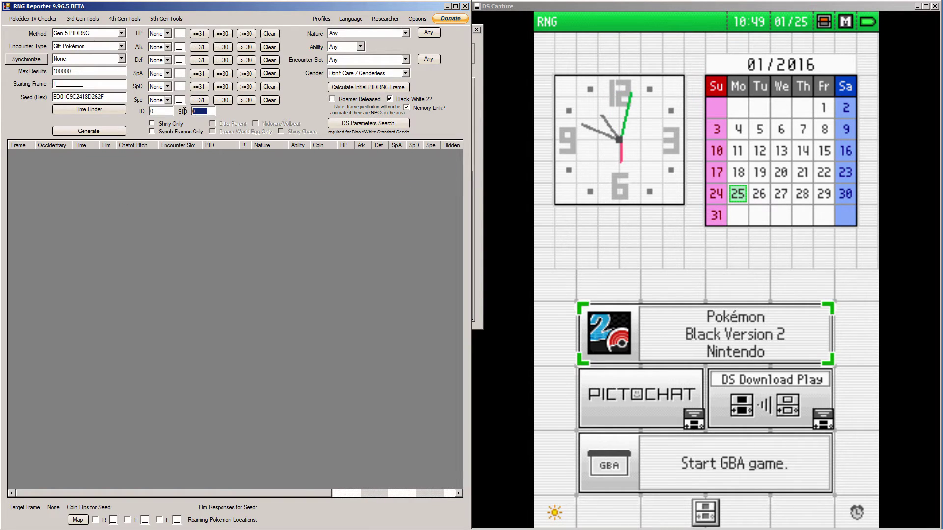
key(Tab)
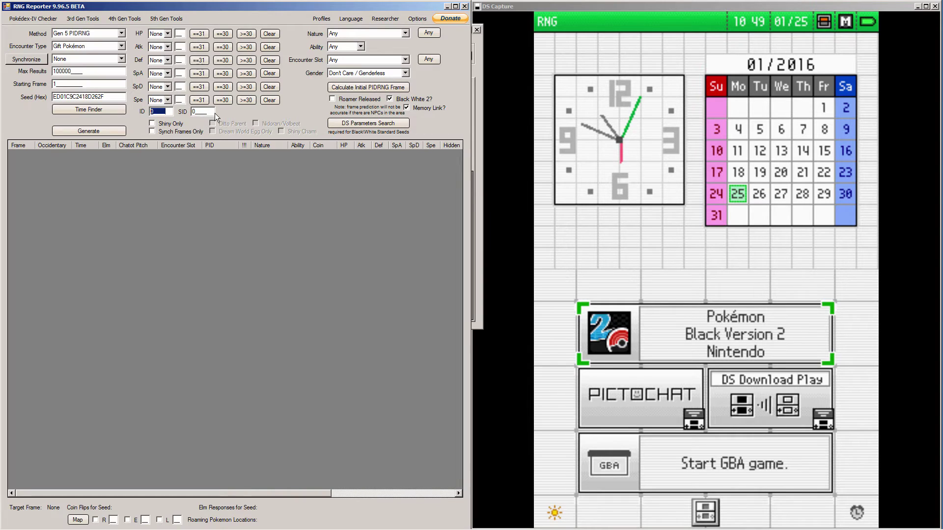
click(214, 113)
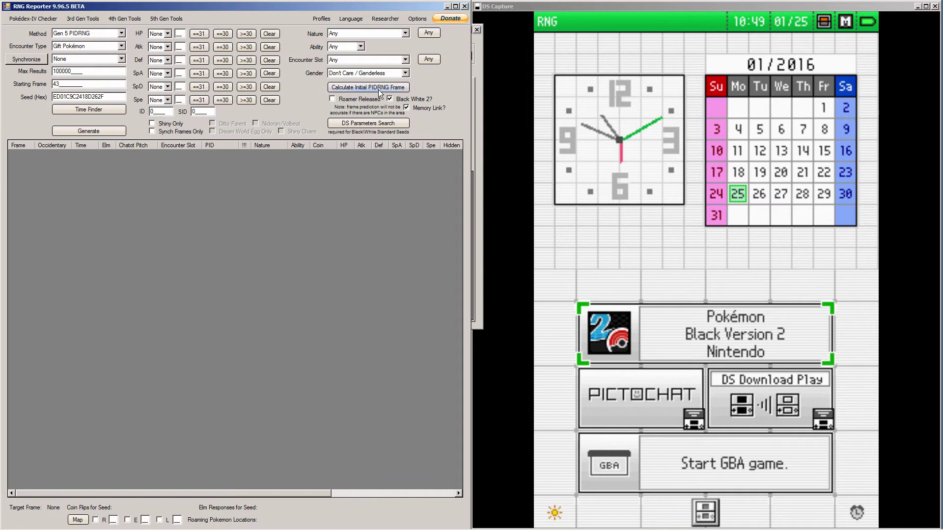
Generate frames from frame 43, select Naive frame 64 and frame 63, then return to the Time Finder.
click(113, 133)
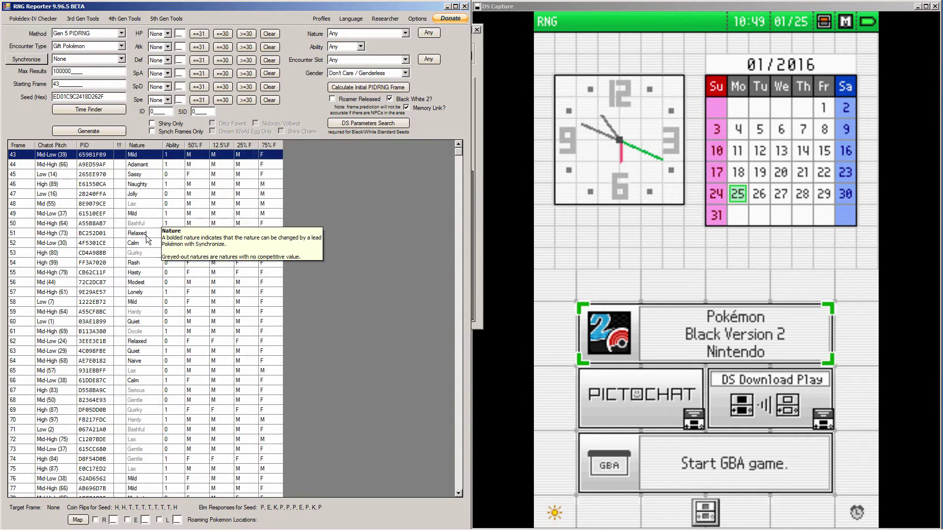
click(143, 364)
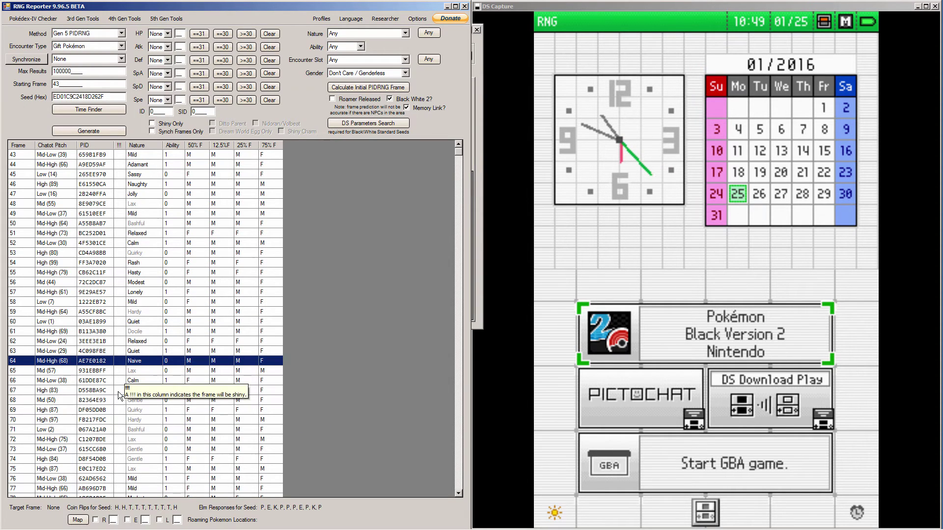
click(99, 354)
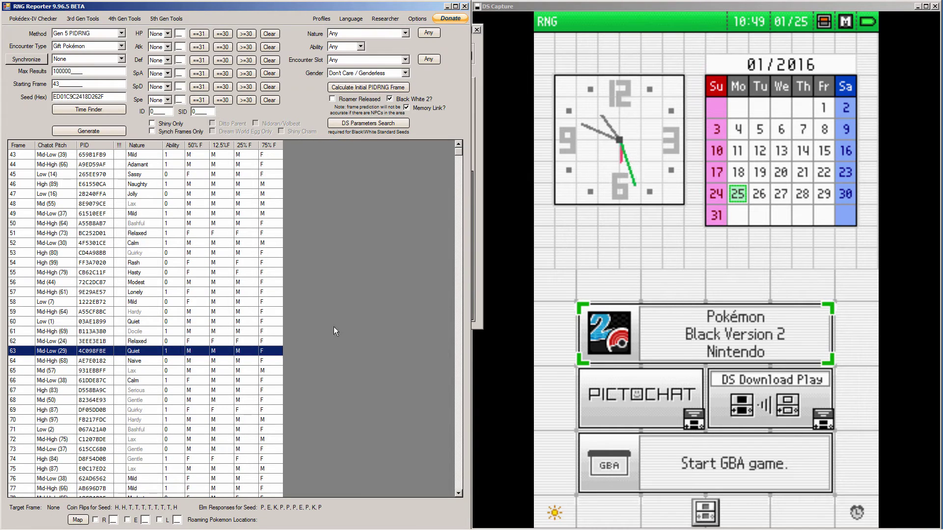
key(alt+Tab)
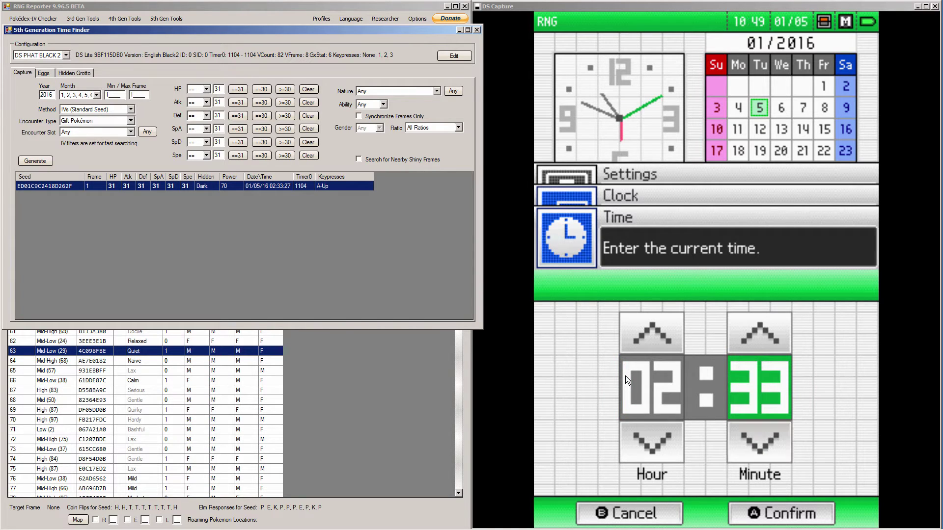
Enter 27 as Eon Timer's target seconds.
click(189, 520)
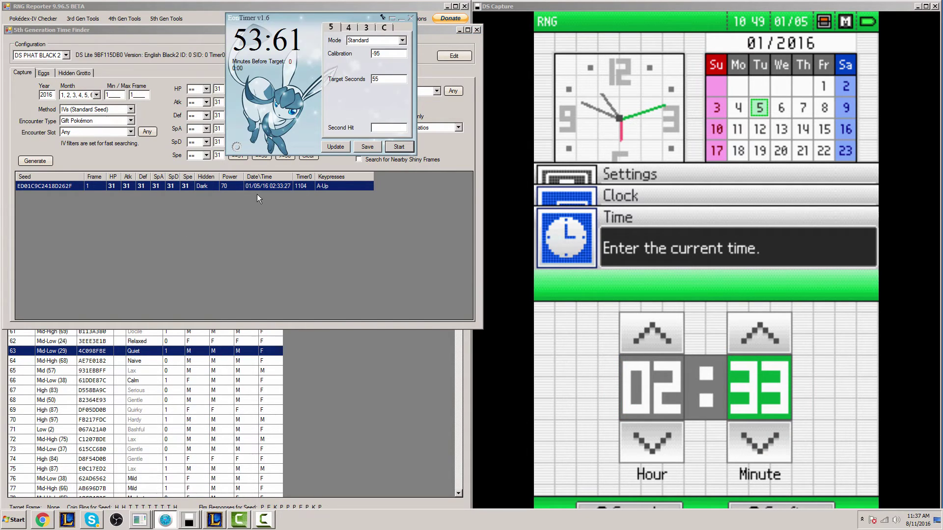
double_click(384, 80)
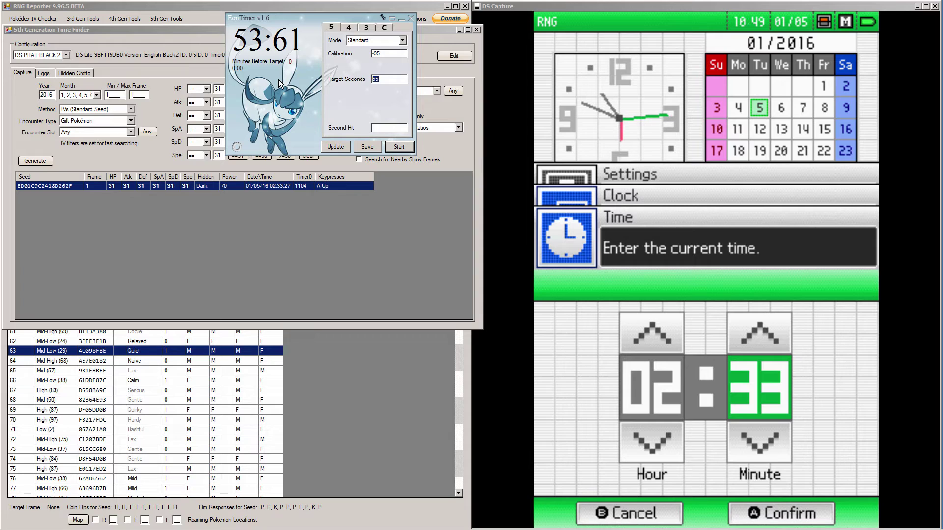
text(2)
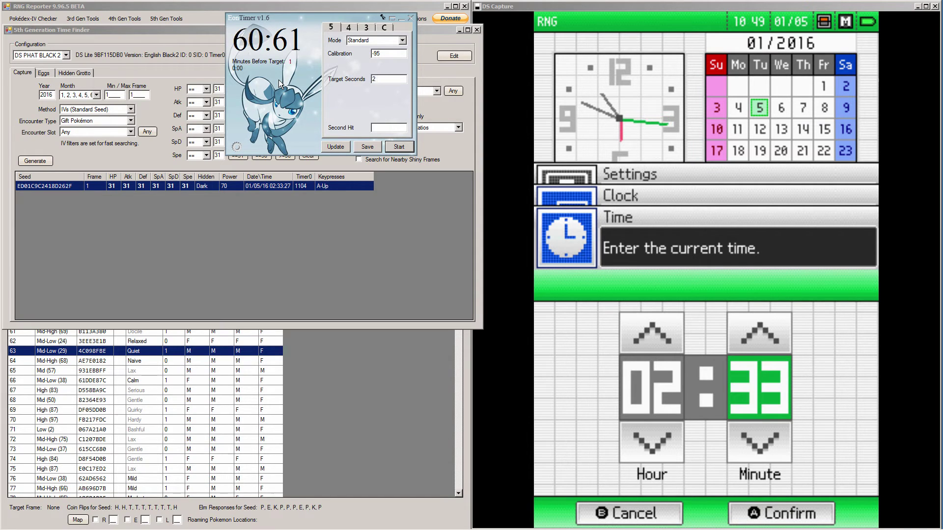
text(7)
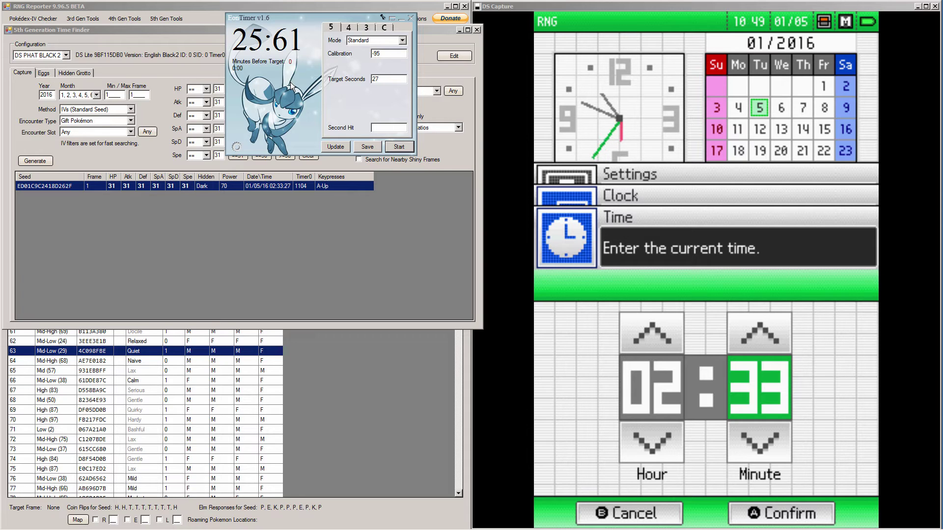
Reselect the Naive frame 64 and frame 63 in the generated list.
click(100, 361)
click(102, 353)
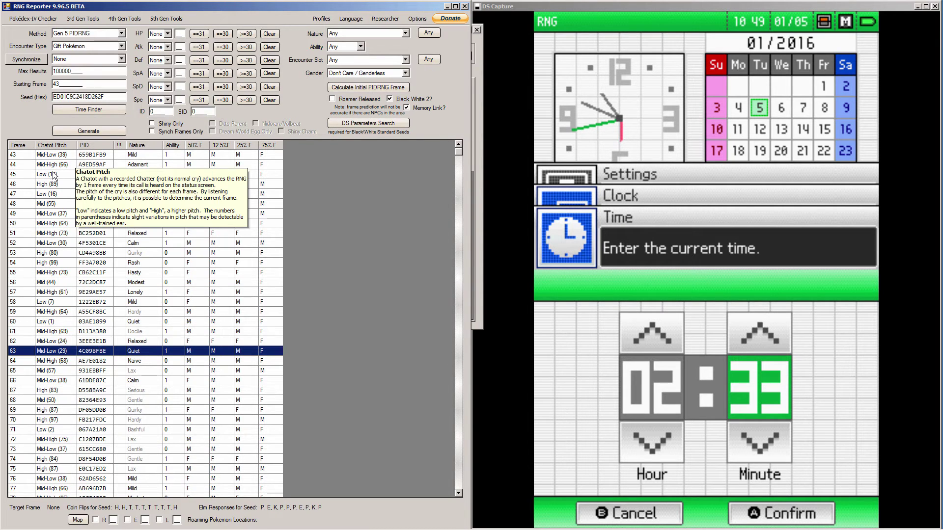
click(127, 363)
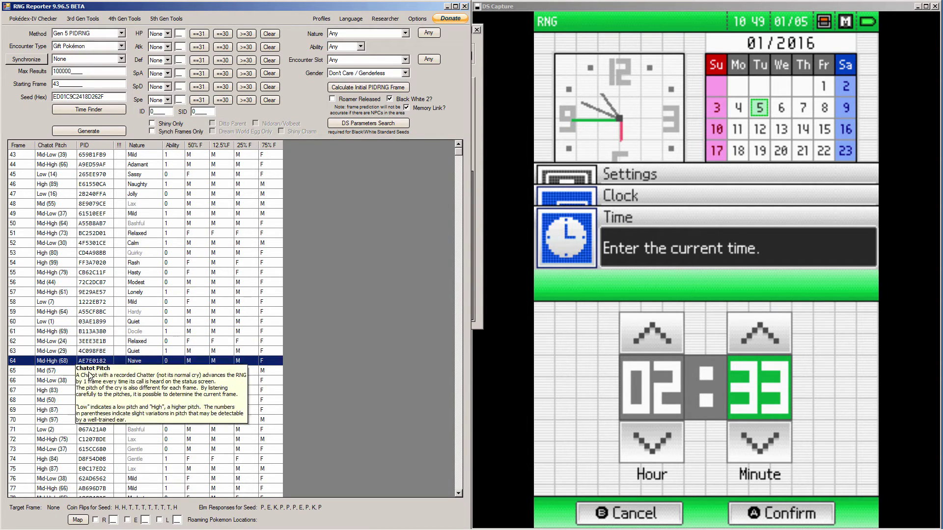
click(40, 353)
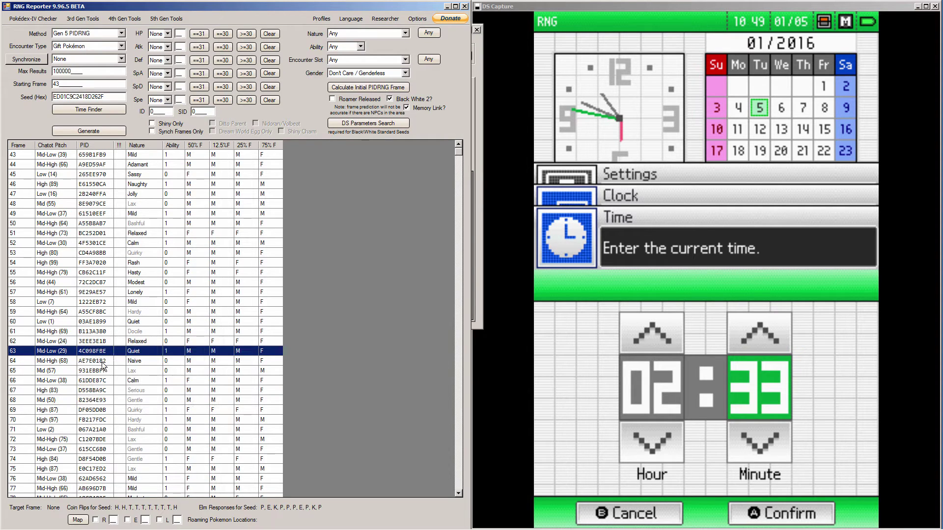
Jump to frame 43 and step down the list with the Down arrow toward frame 77.
click(88, 157)
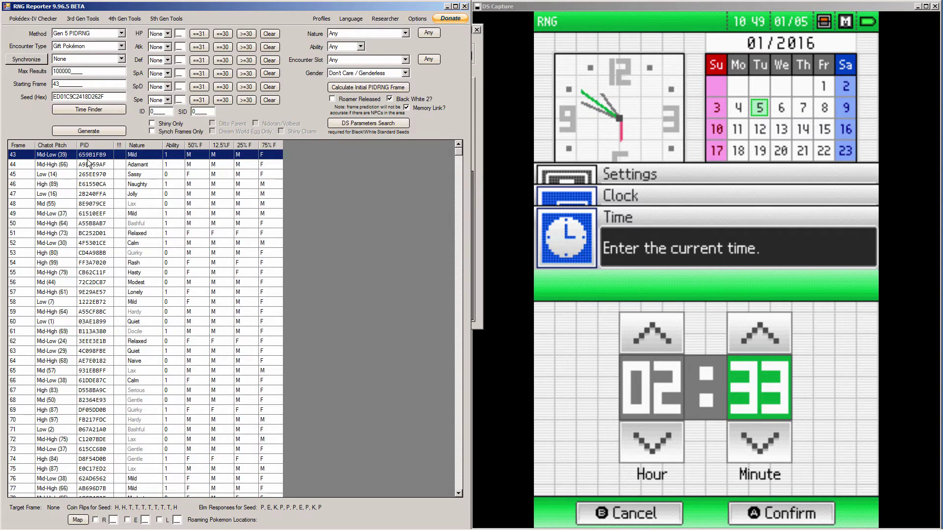
key(Down)
key(Down)
key(Down)
key(Down)
key(Down)
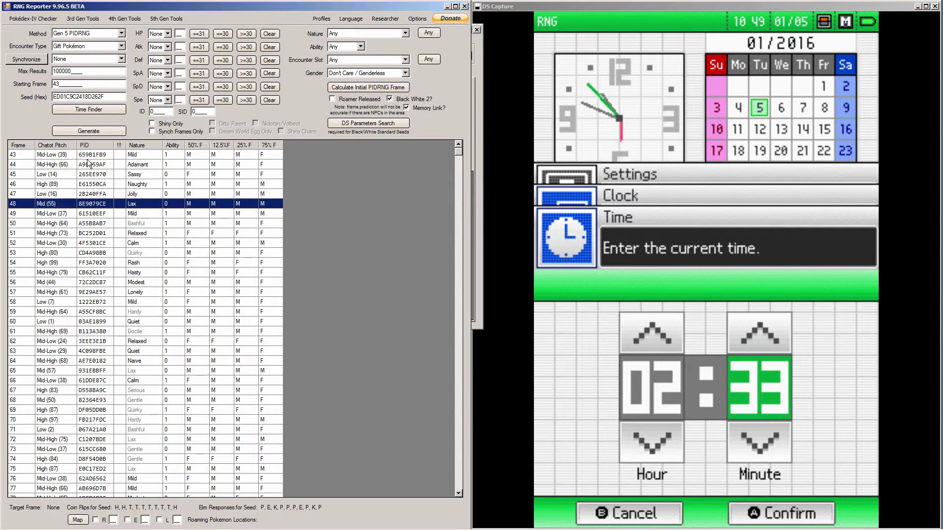
key(Down)
key(Down)
key(Down)
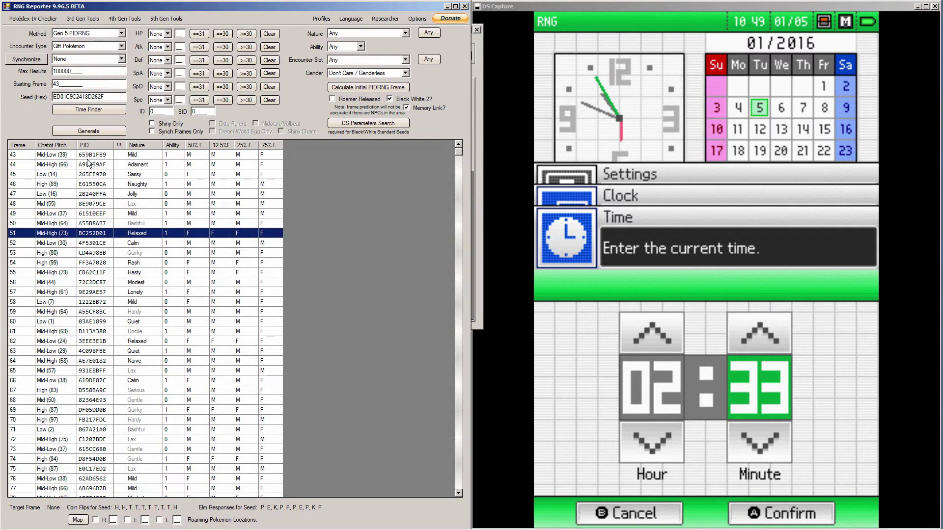
key(Down)
key(Down)
key(Down)
key(Down)
key(Down)
key(Down)
key(Down)
key(Down)
key(Down)
key(Down)
key(Down)
key(Down)
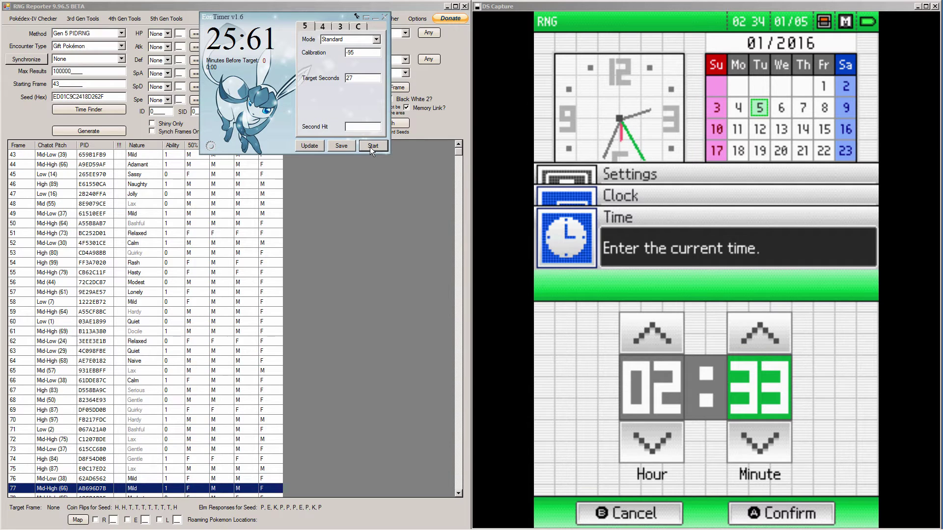
Start Eon Timer's 25:61 countdown at the moment the DS clock is confirmed.
click(371, 147)
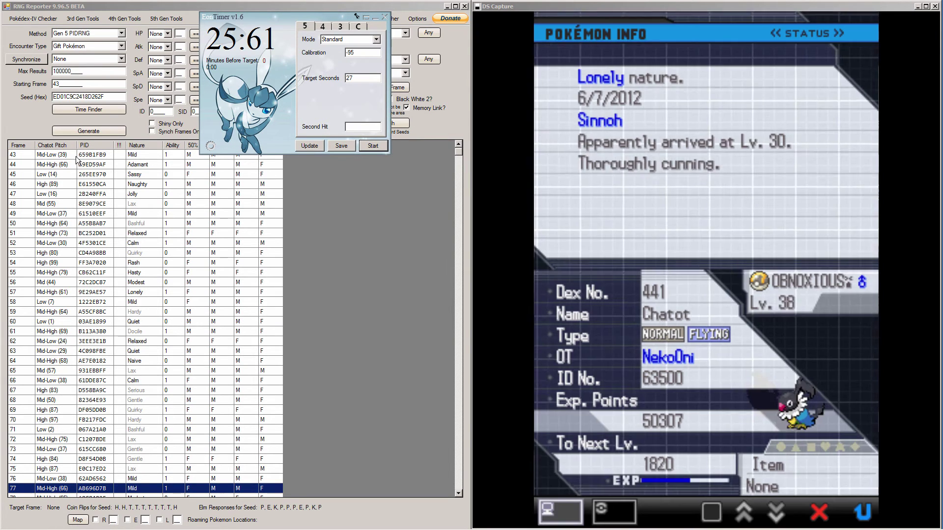
Step down the frame list from frame 43 toward 61, one row per Chatot cry heard.
click(87, 155)
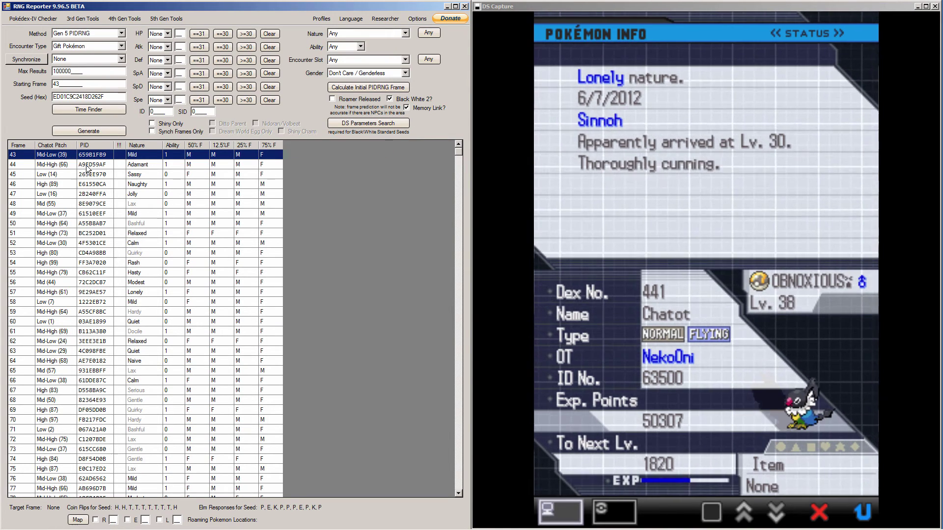
key(Down)
key(Down)
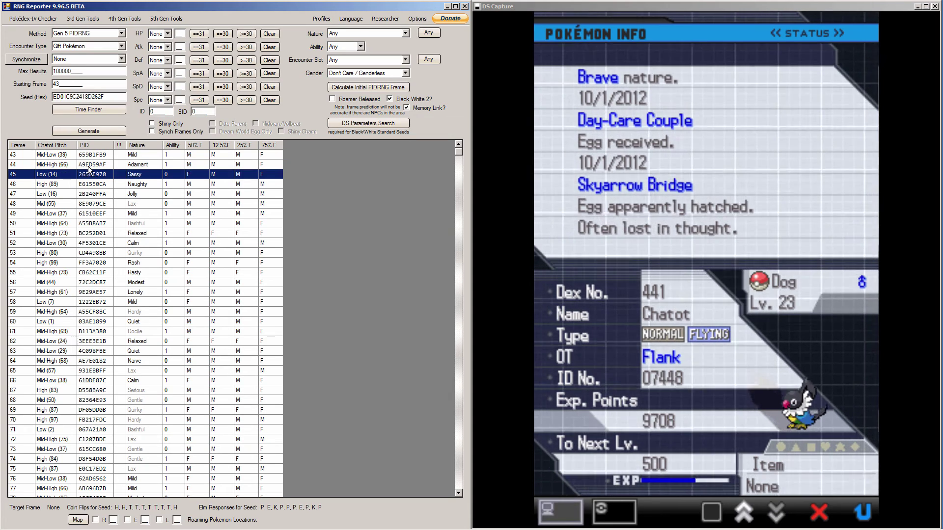
key(Down)
key(Down)
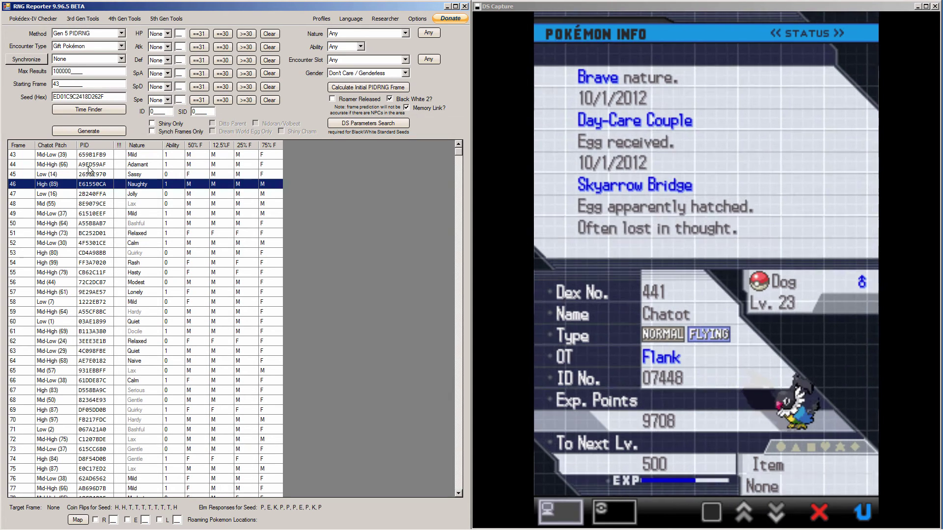
key(Down)
key(Down)
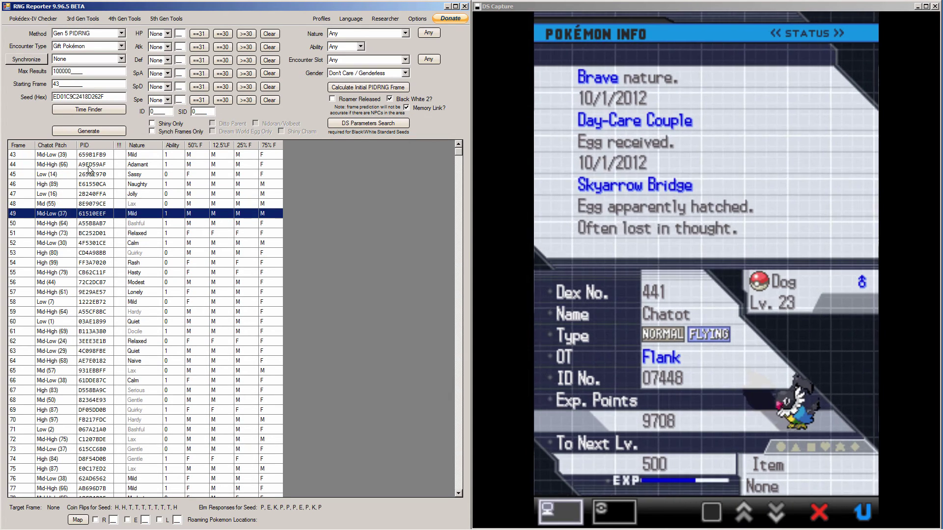
key(Down)
key(Down)
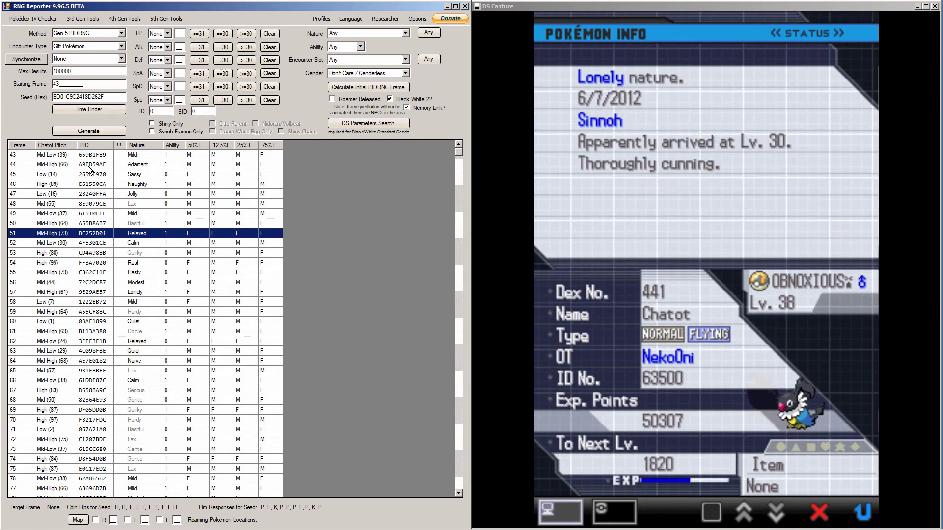
key(Down)
key(Down)
key(Down)
key(Down)
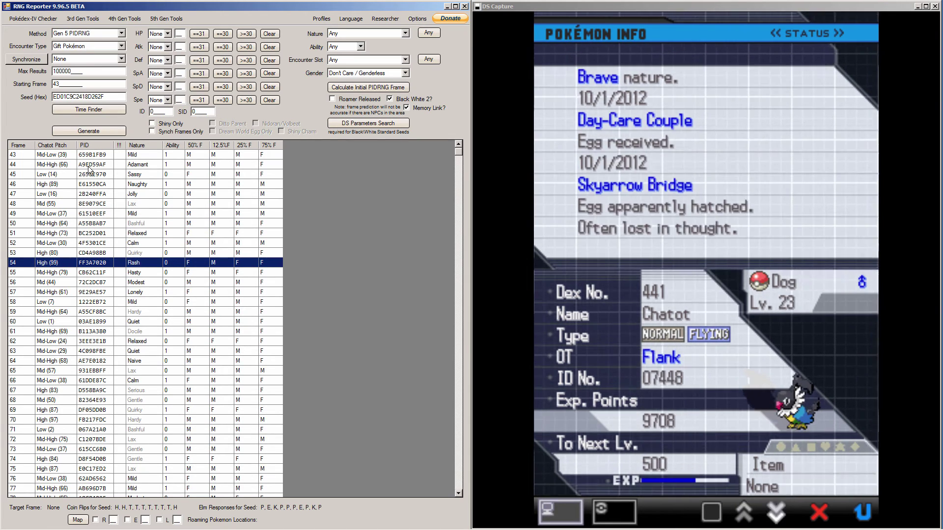
key(Down)
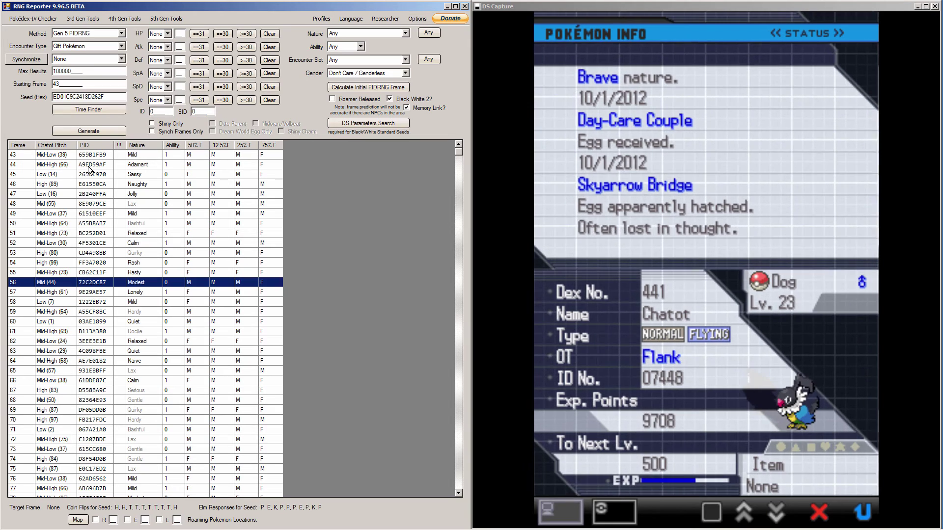
key(Down)
key(Down)
key(Down)
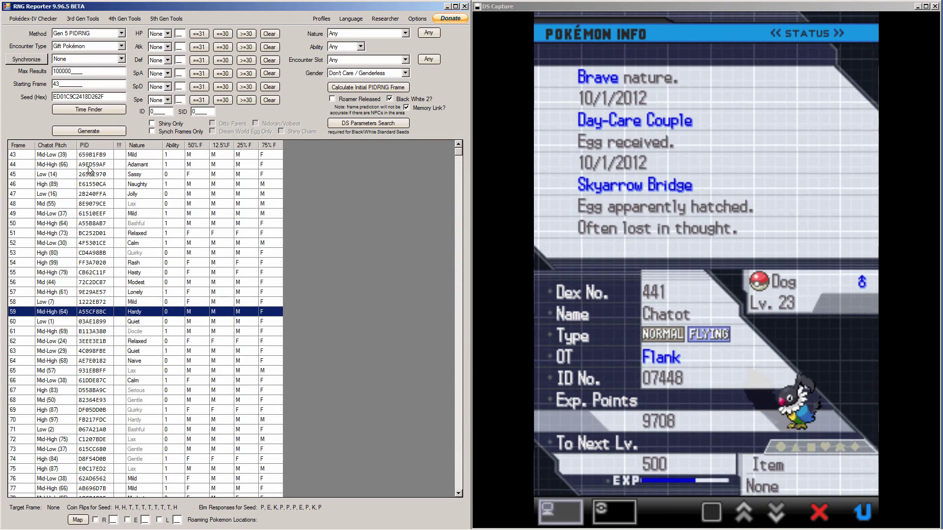
key(Down)
key(Down)
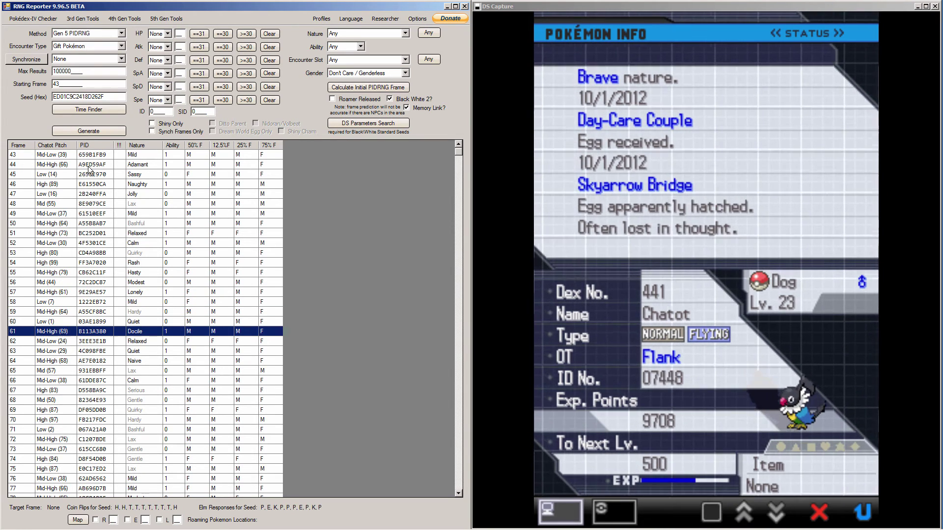
key(Down)
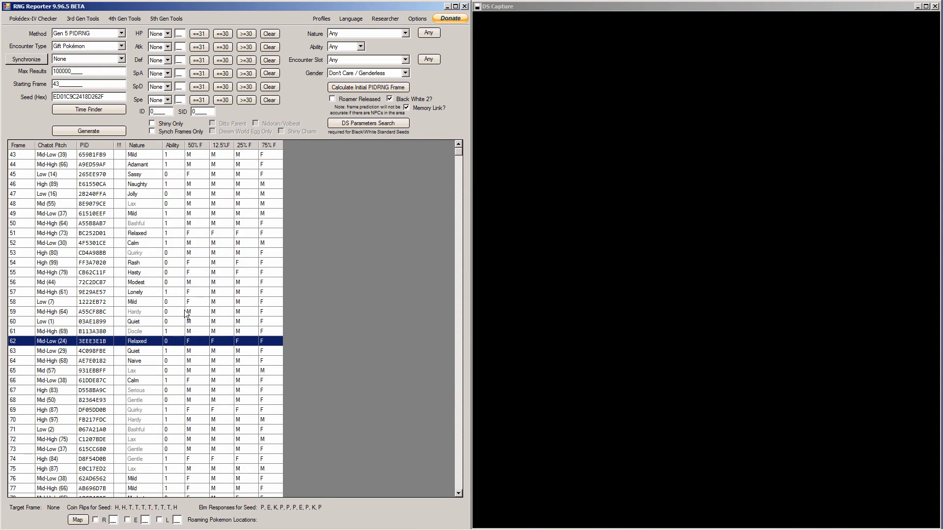
Check frames 64 (Naive), 63 and 66, then settle on frame 65.
click(41, 359)
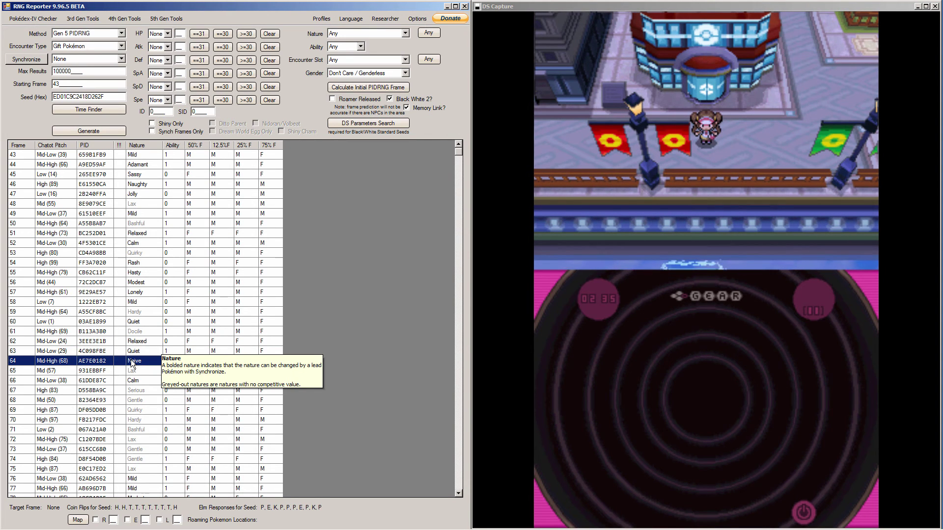
click(104, 352)
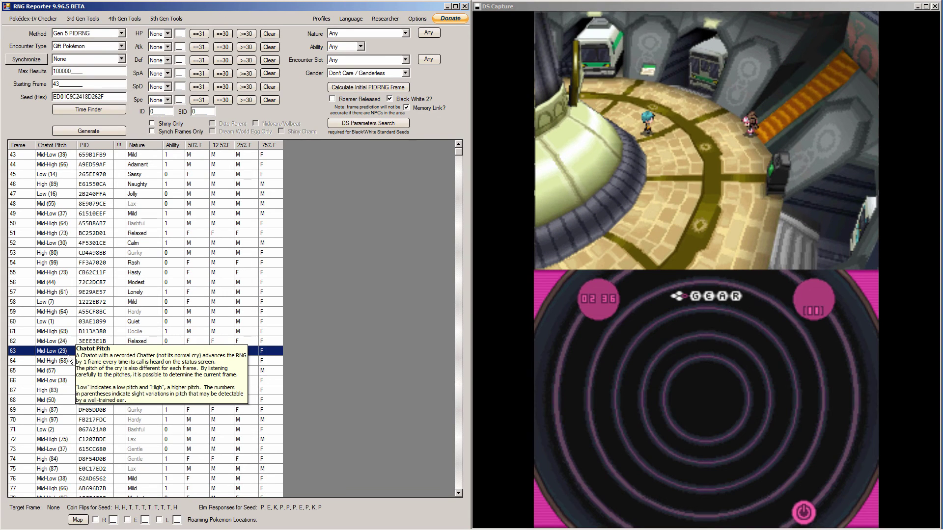
click(206, 378)
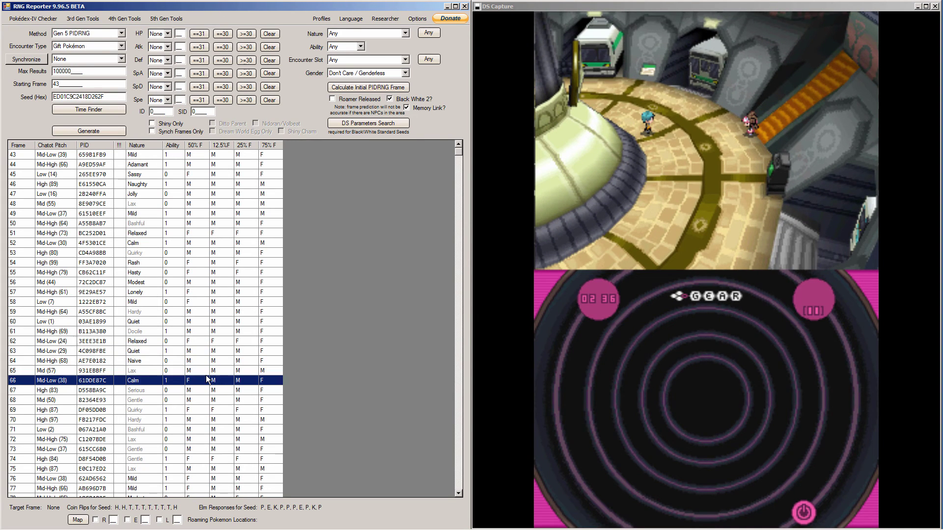
key(Up)
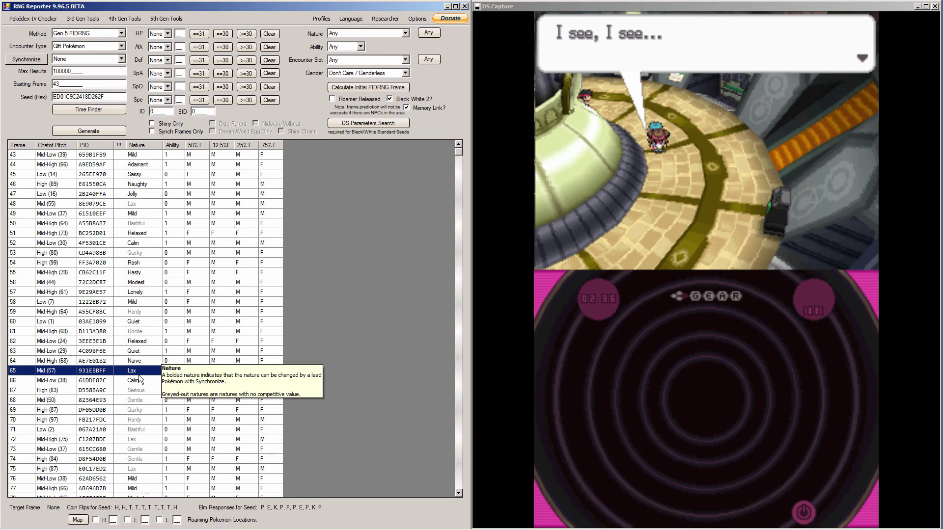
Compare frames 62 (Relaxed), 64 (Naive) and 65 (Lax), ending back on frame 62.
click(130, 341)
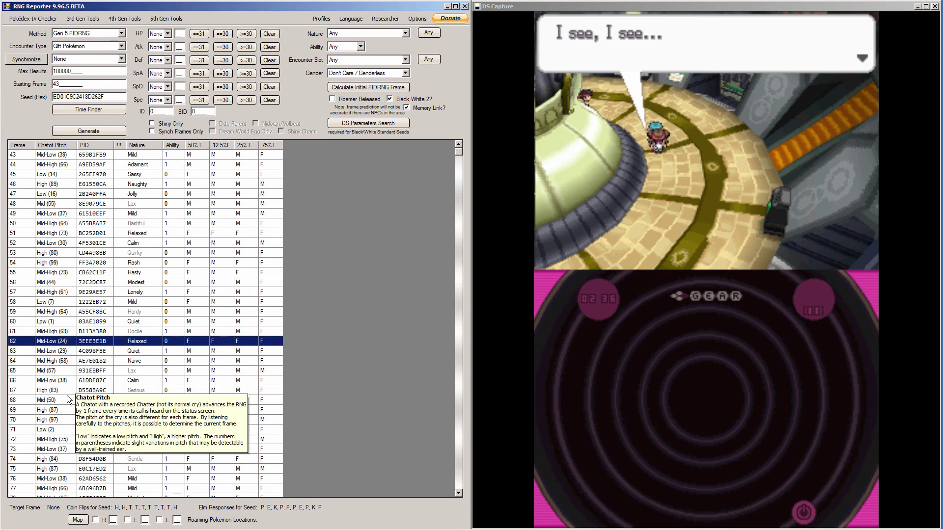
click(136, 362)
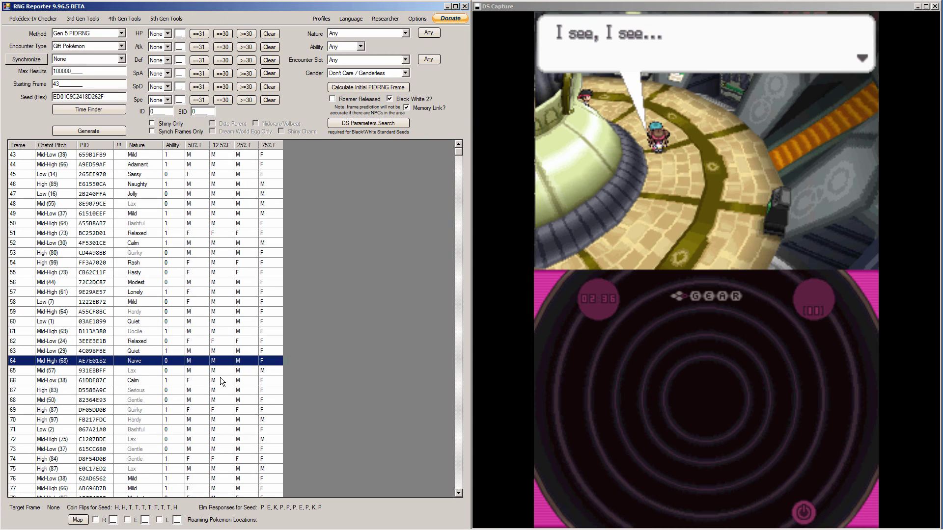
click(142, 371)
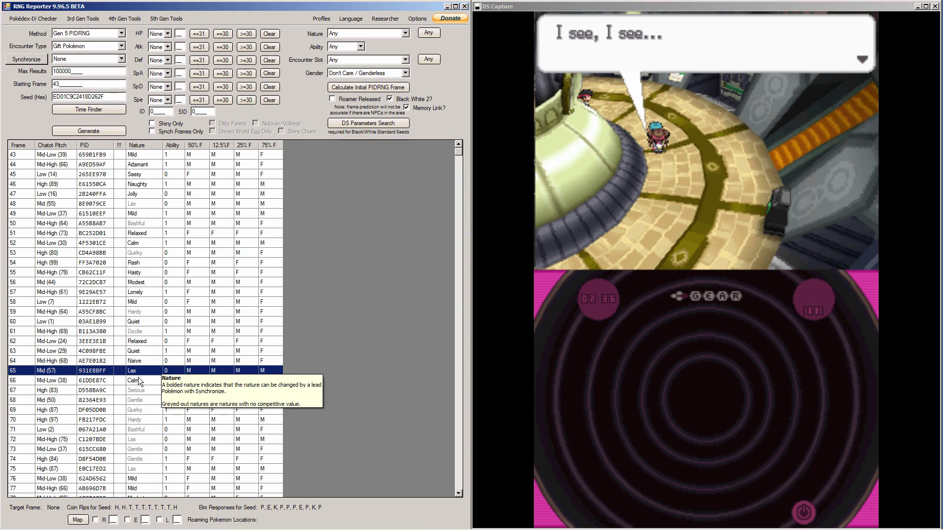
click(146, 342)
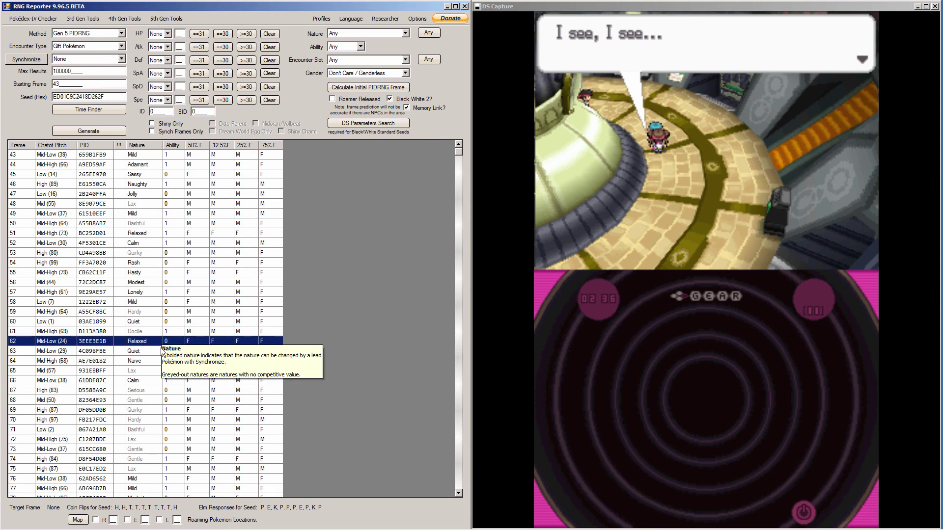